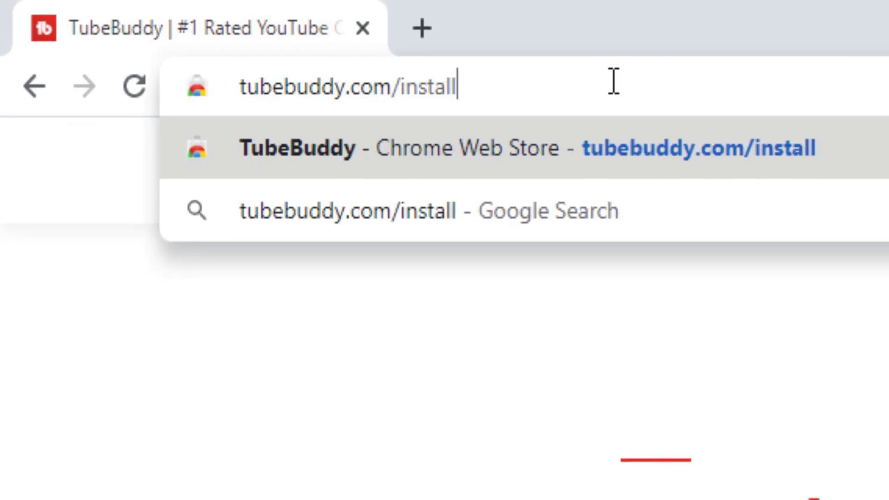
Step: Open tubebuddy.com/install and add the TubeBuddy extension to Chrome
key("Return")
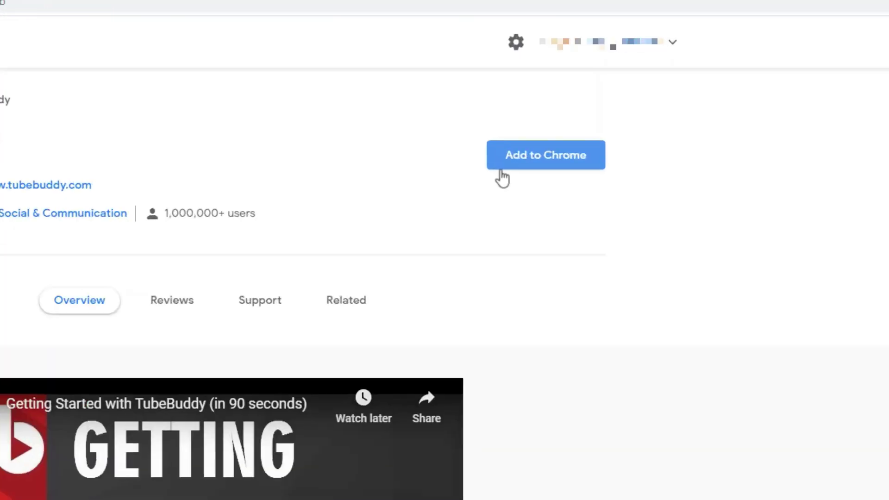
left_click(423, 205)
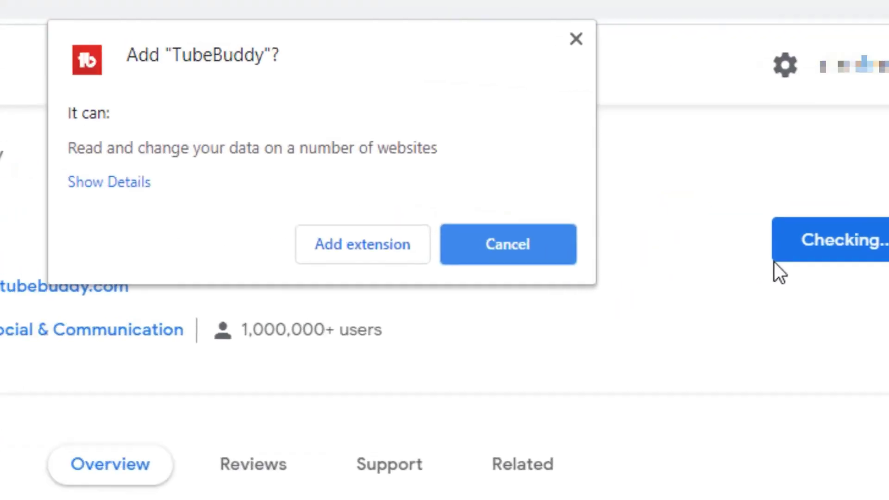
left_click(513, 266)
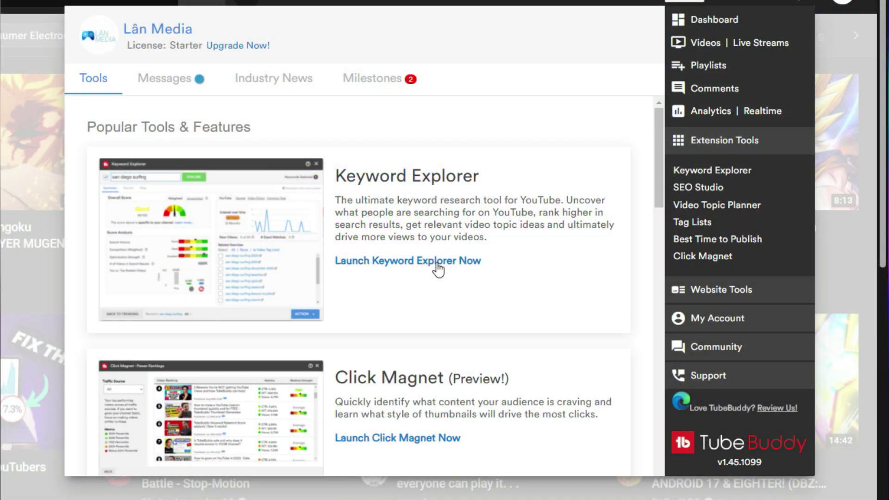
Step: Launch Keyword Explorer and explore the keyword "Iphone 13 pro max review"
left_click(437, 263)
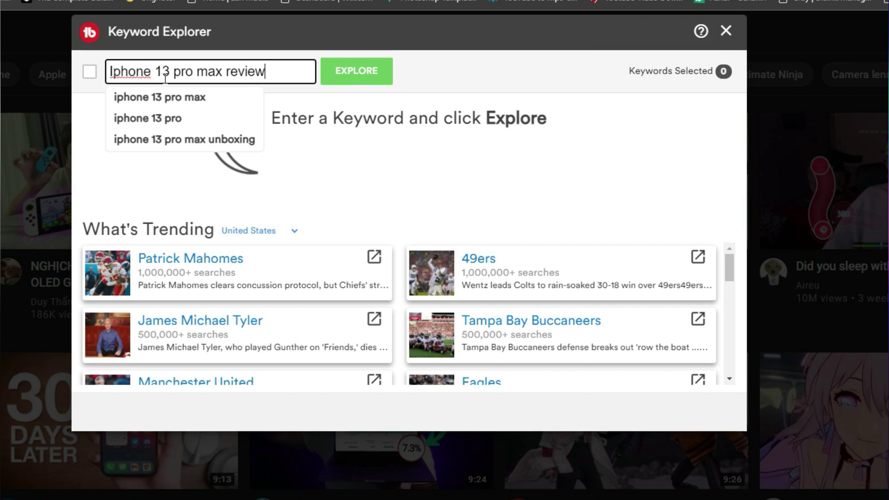
left_click(371, 71)
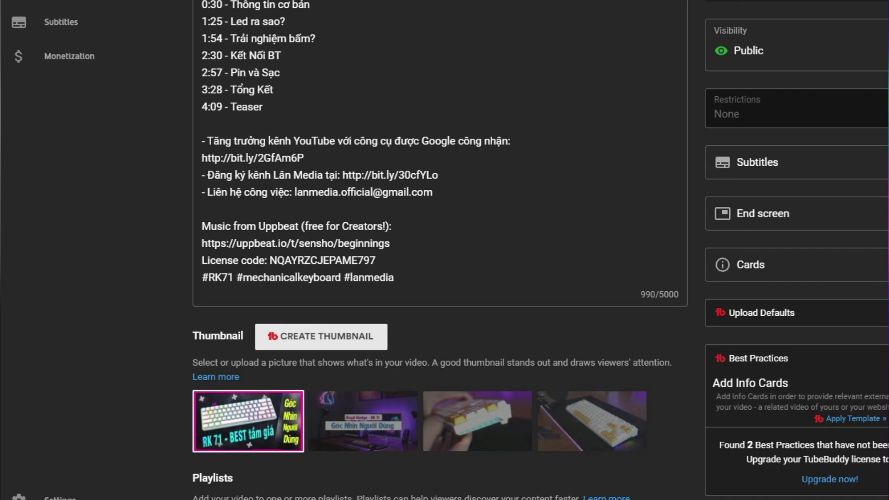
Step: Go to the tags of the RK71 keyboard video and enter 71 in the tag field
scroll(497, 388, "down", 15)
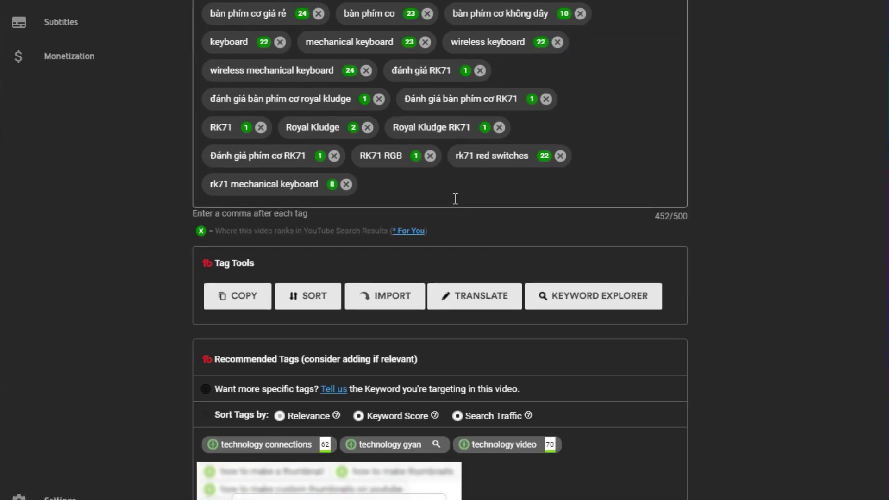
type("71")
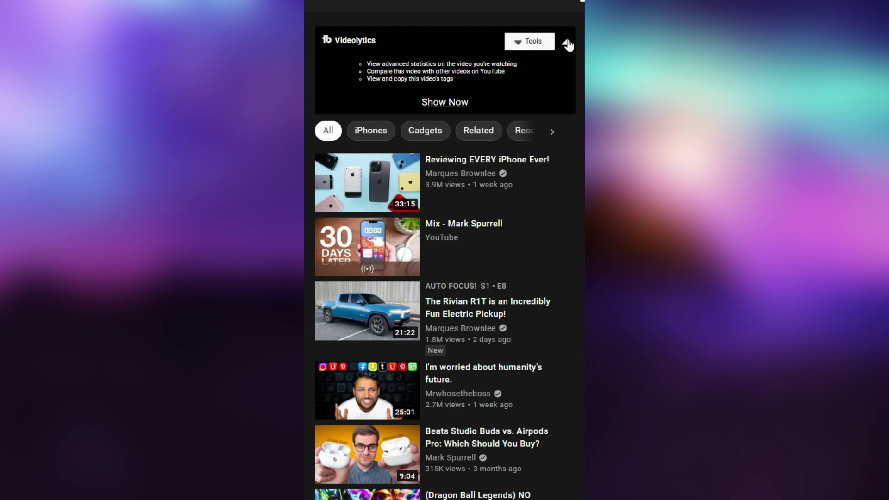
Step: Show the Videolytics statistics beside the video being watched
left_click(444, 103)
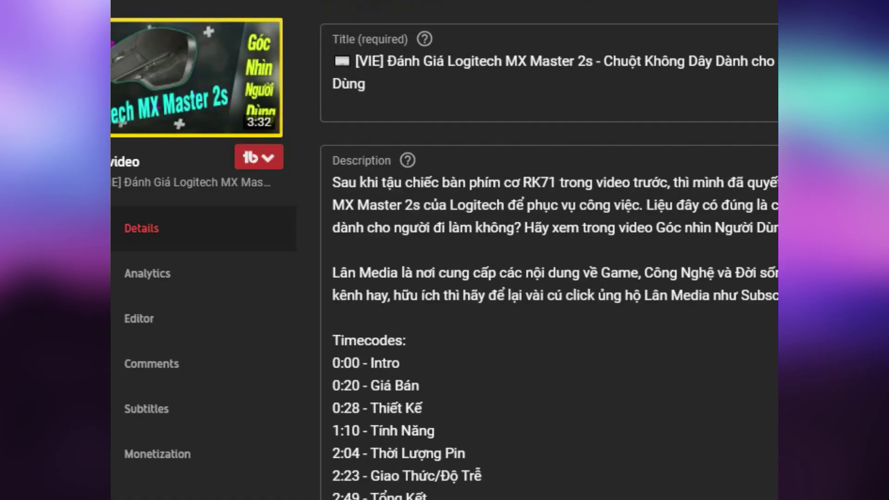
Step: Create a thumbnail for the Logitech MX Master 2s video, using the still frame of the mouse at 0:30 as background
scroll(549, 262, "down", 10)
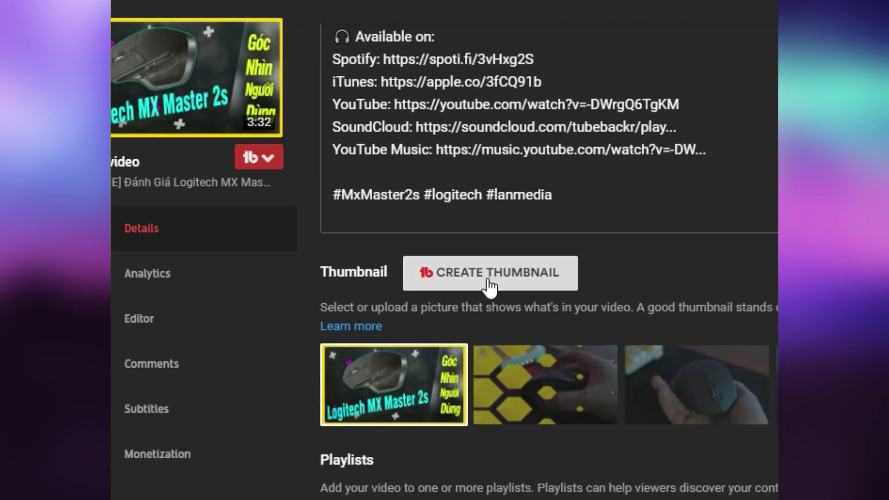
left_click(489, 282)
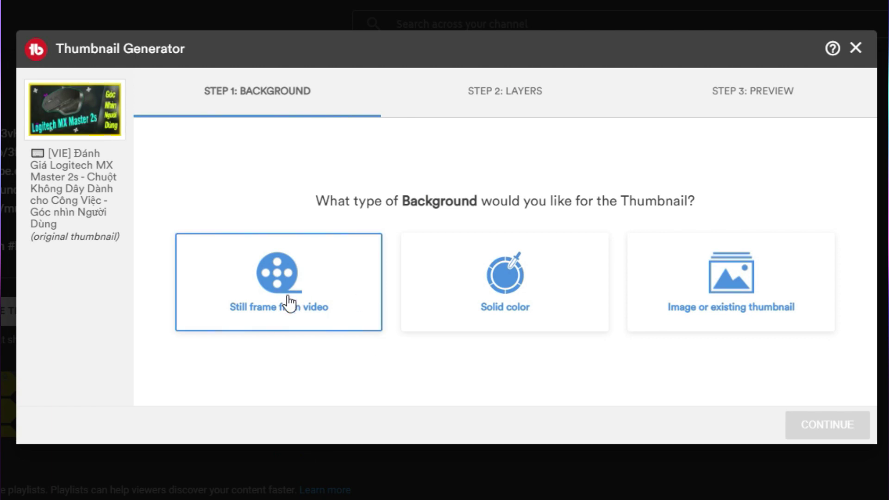
left_click(323, 283)
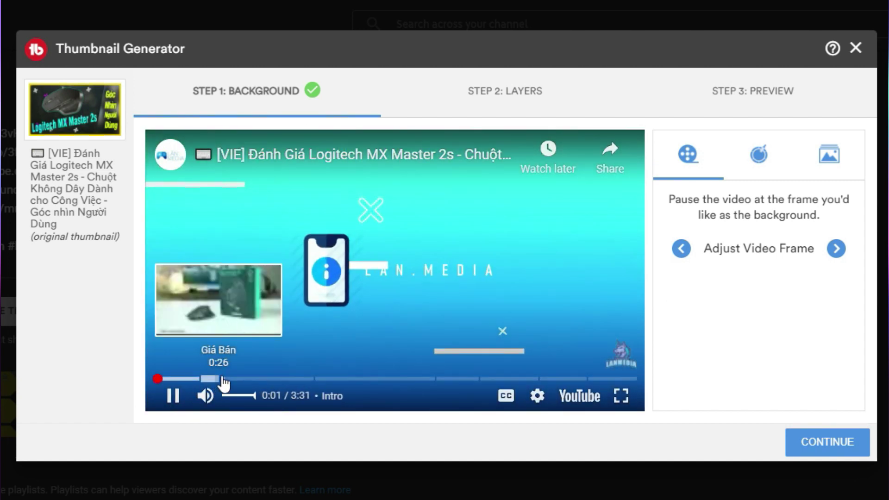
left_click(225, 379)
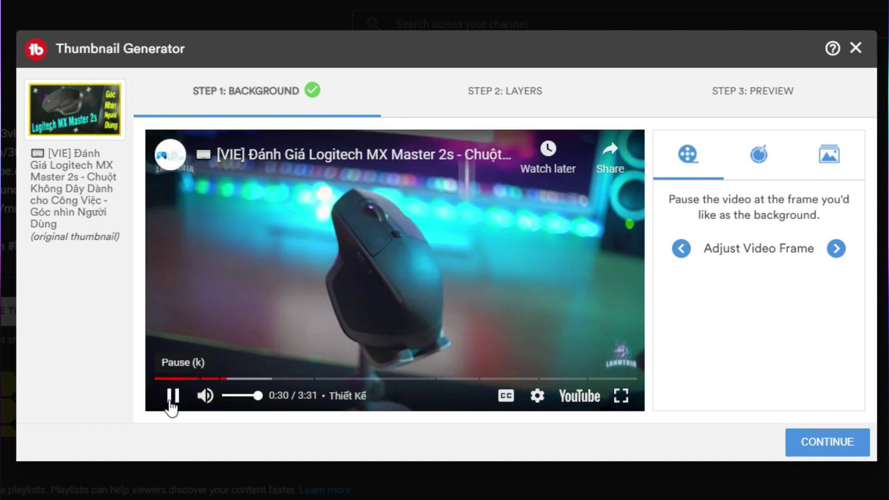
left_click(172, 396)
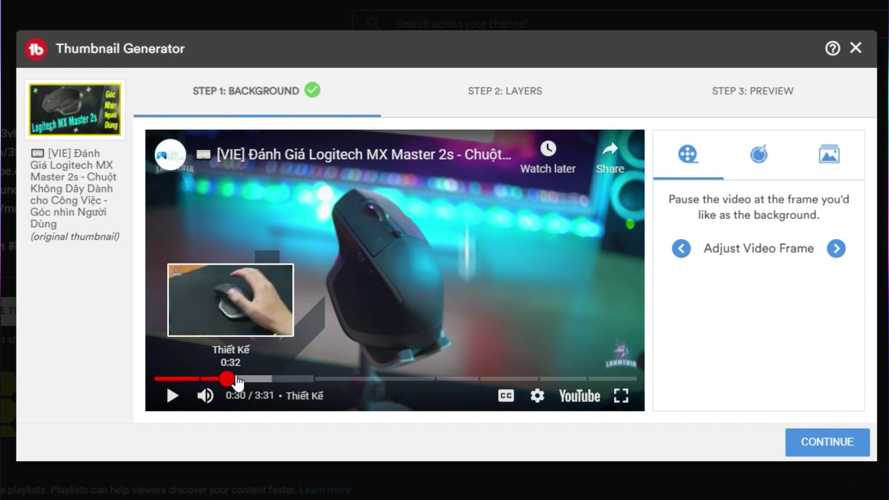
left_click(231, 379)
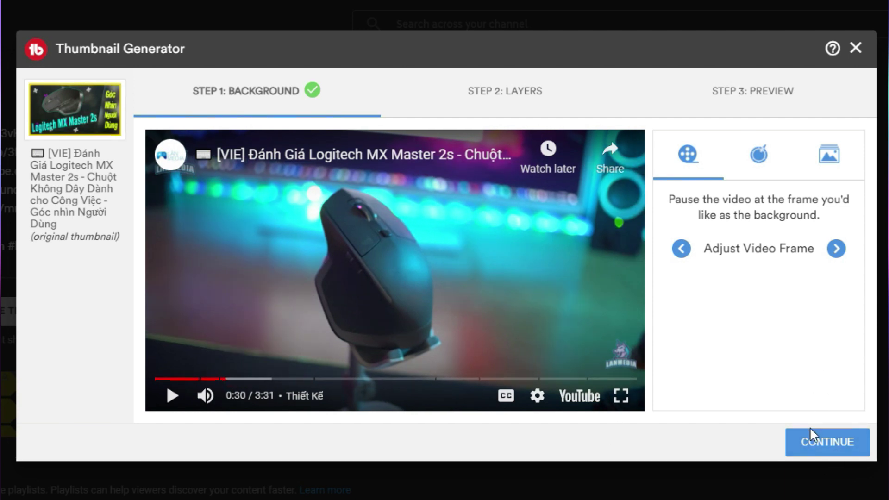
left_click(823, 442)
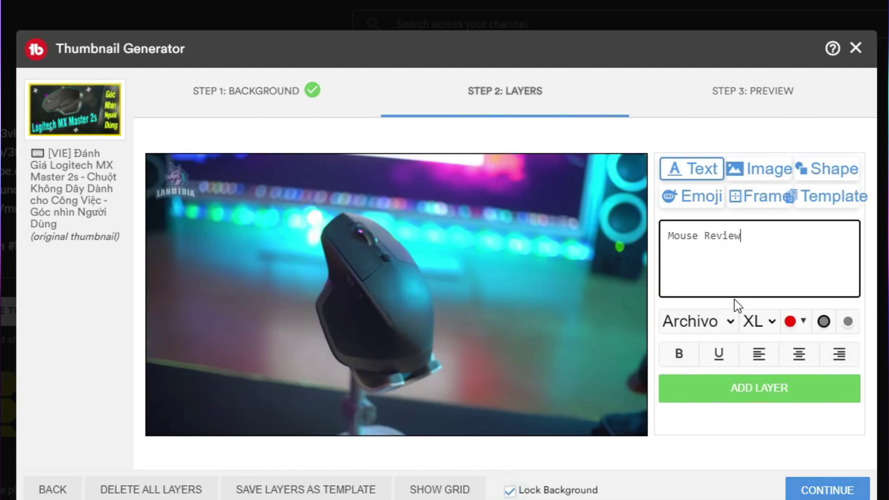
Step: Add a green "Mouse Review" text layer in Archivo, size XL, and a smirking face emoji to the thumbnail
left_click(760, 388)
left_click(794, 321)
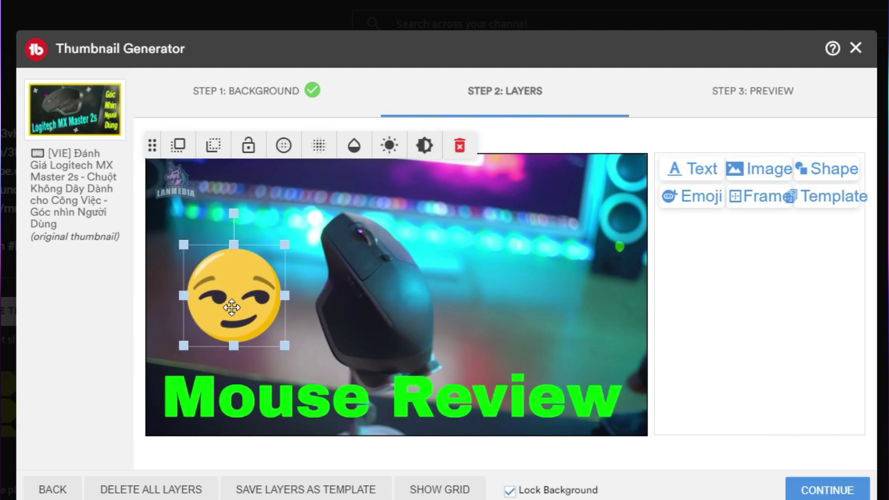
left_click(291, 227)
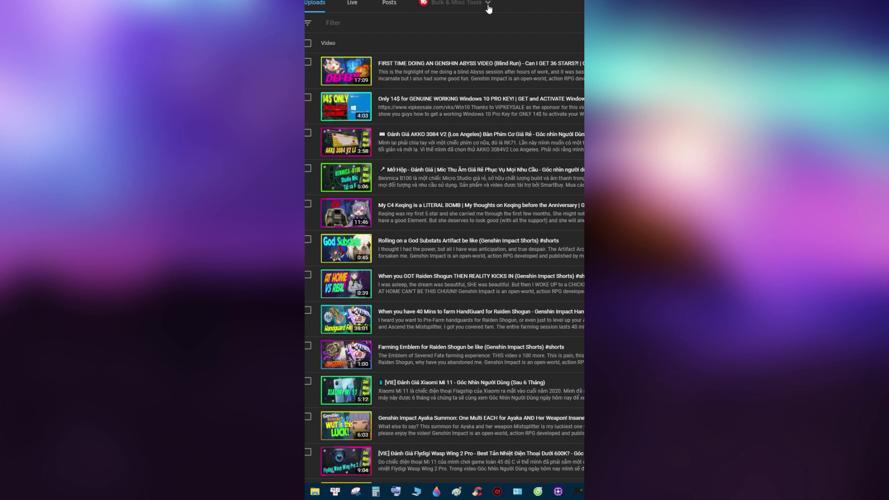
Step: Set up a bulk Replace Entire Description action for the channel's videos with the new text "New text"
scroll(440, 208, "down", 15)
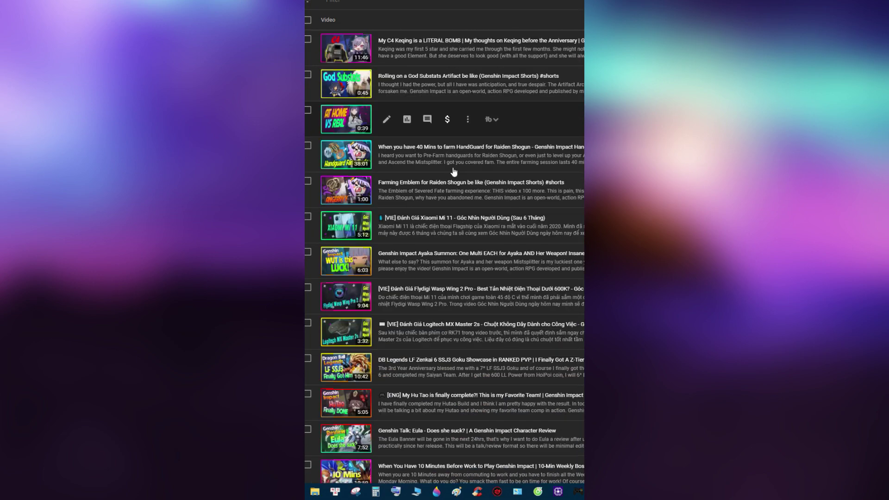
scroll(438, 226, "up", 15)
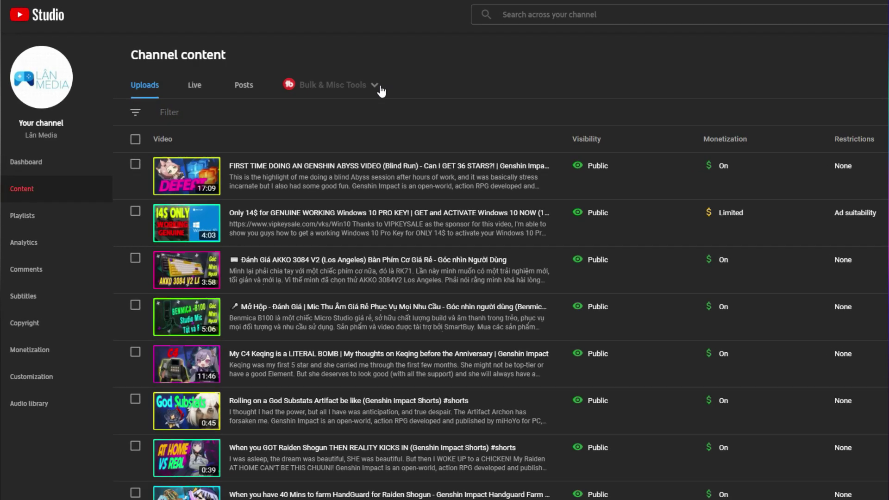
left_click(488, 3)
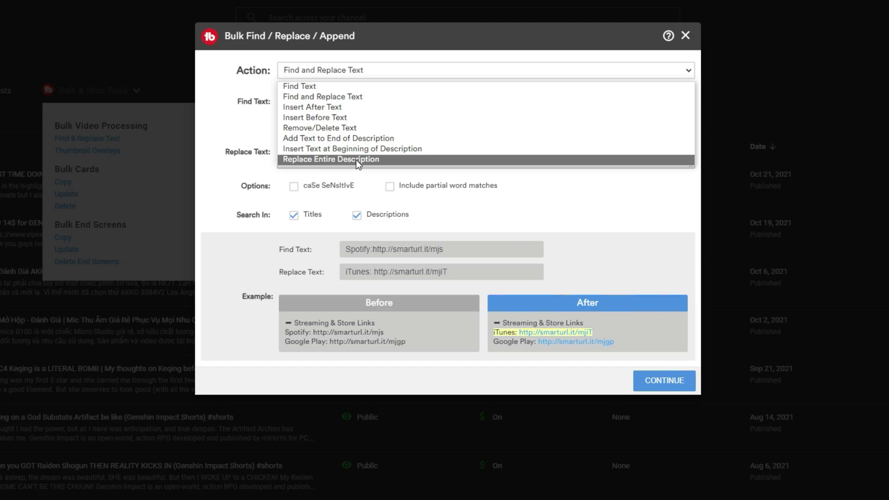
left_click(357, 160)
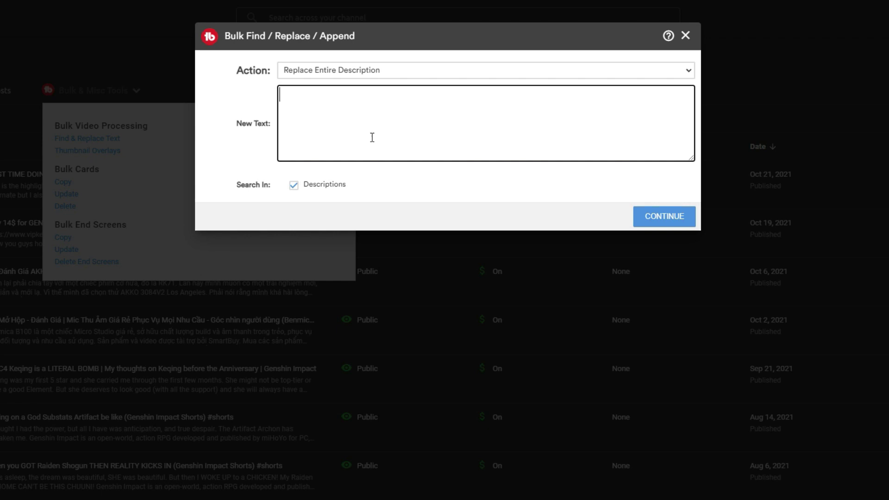
type("New")
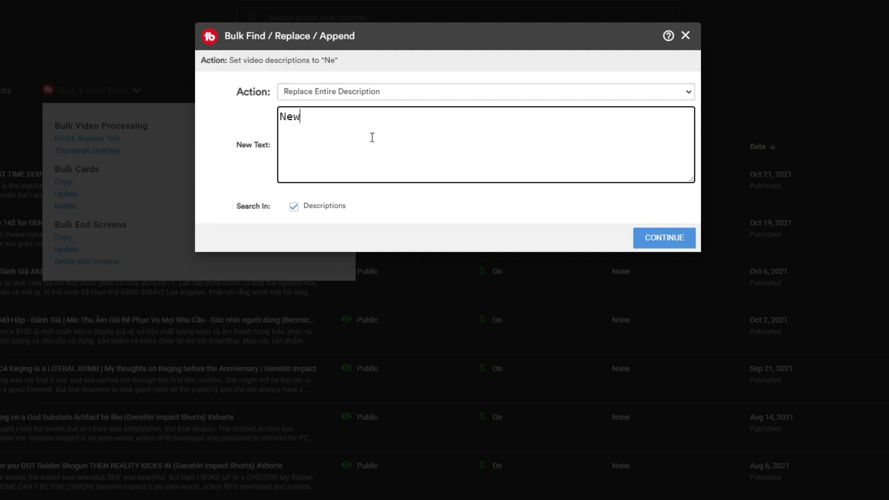
type(" text")
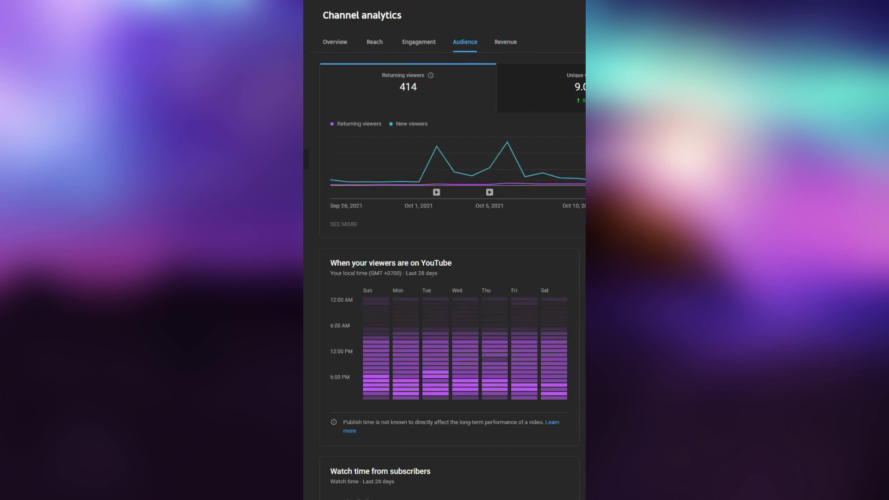
Step: Examine the recommended publishing times in the audience analytics, including how they are calculated, for both Upload Time and Livestream Time
scroll(445, 264, "down", 7)
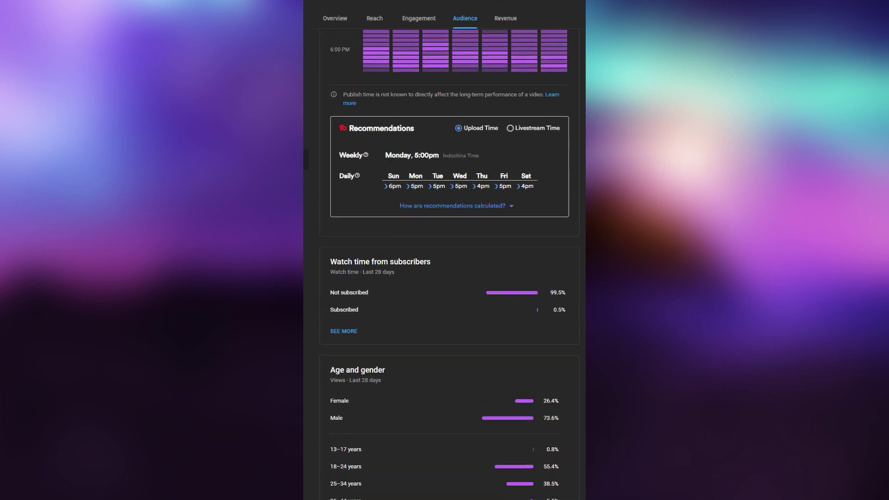
scroll(445, 264, "up", 1)
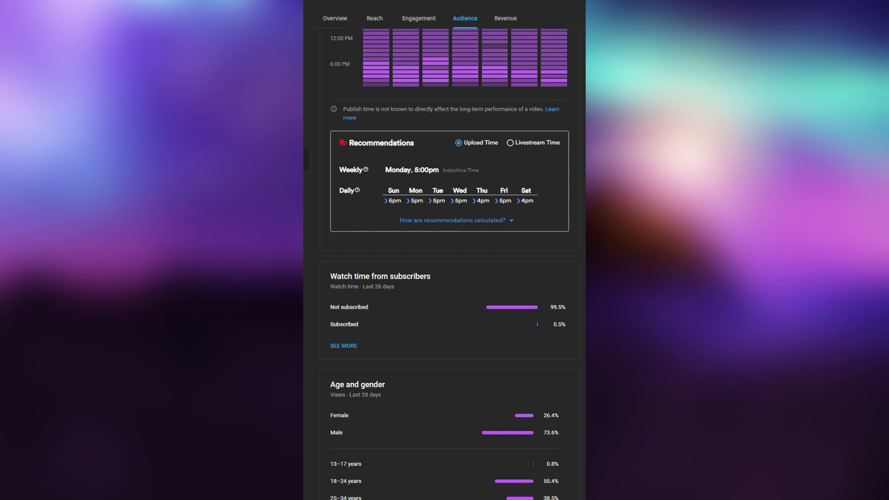
left_click(515, 227)
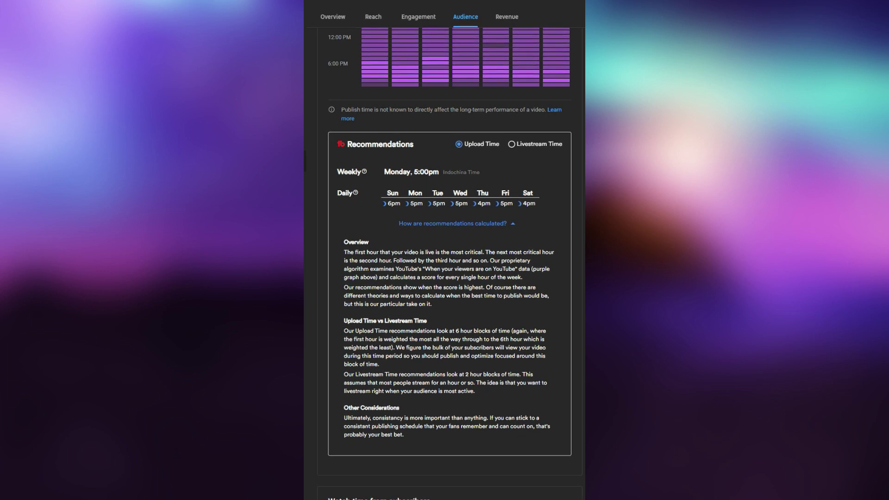
left_click(522, 148)
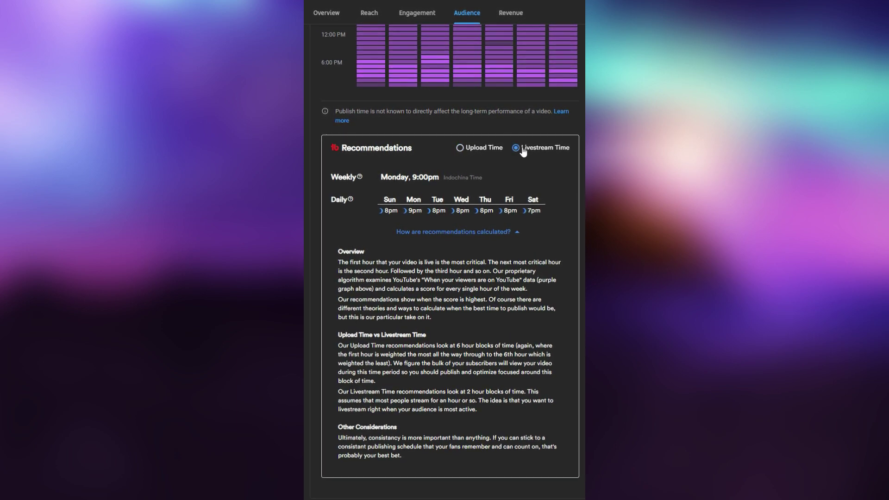
left_click(461, 149)
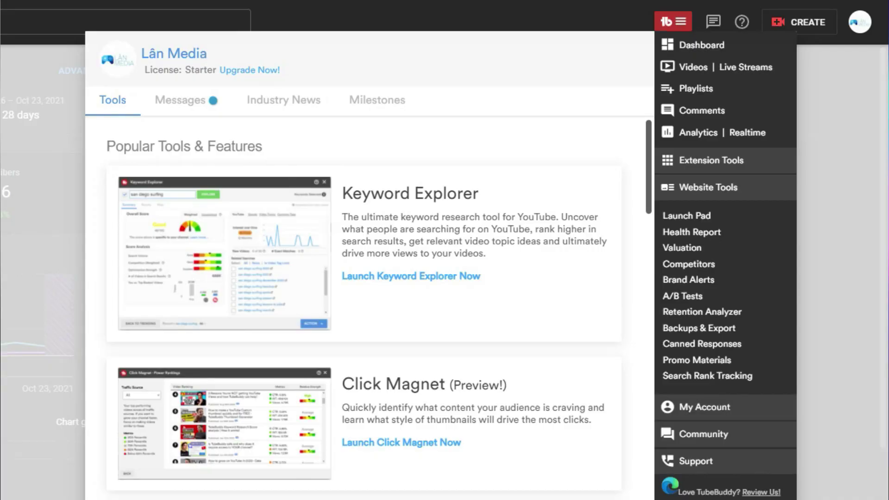
Step: Open the channel Valuation tool from TubeBuddy's website tools
left_click(695, 248)
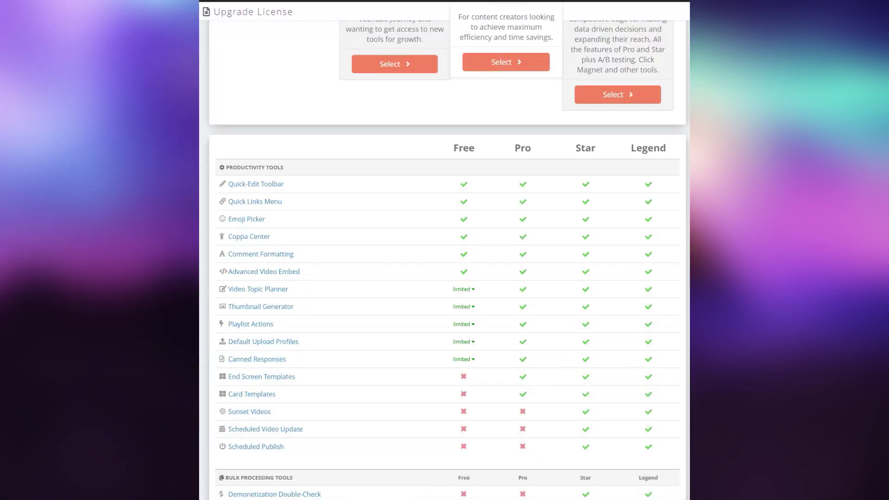
Step: Compare the features and member perks of the Free, Pro, Star and Legend licenses, and check the coupons and discounts
scroll(448, 250, "down", 3)
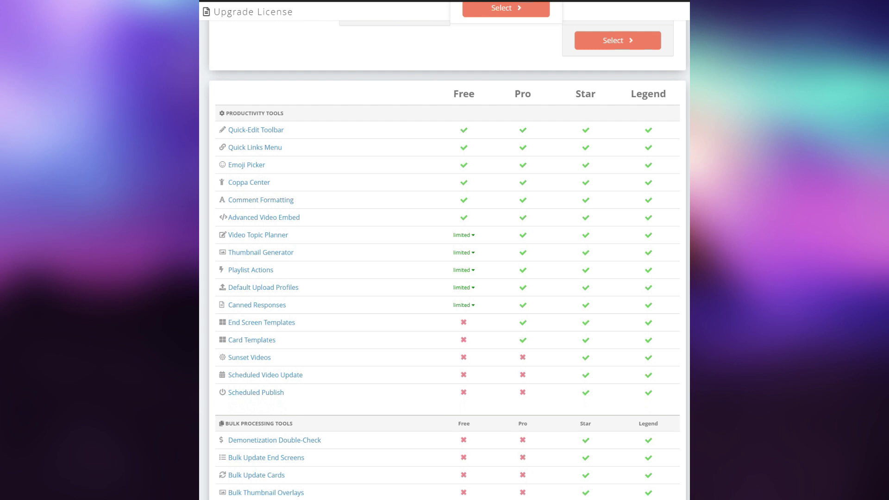
scroll(448, 262, "down", 7)
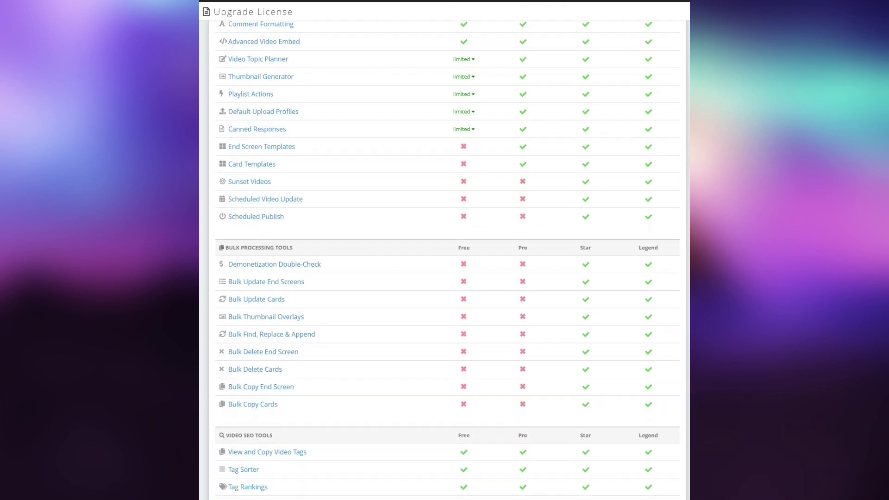
scroll(447, 261, "down", 10)
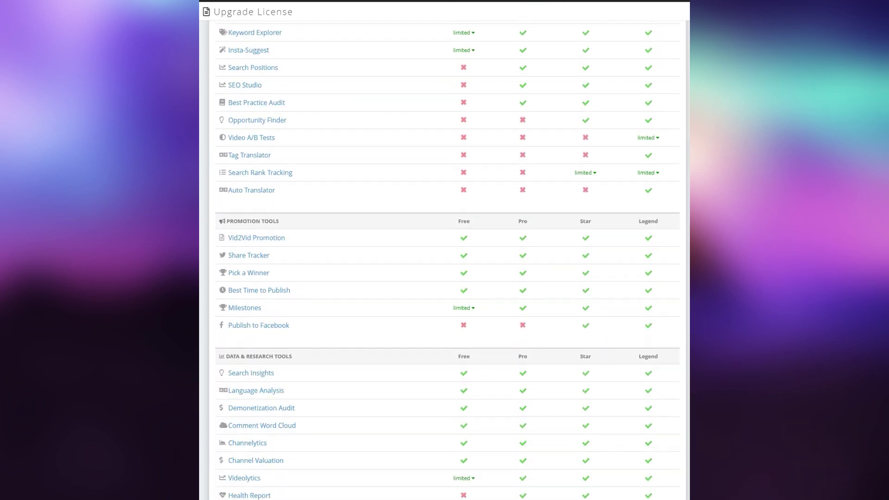
scroll(448, 259, "down", 6)
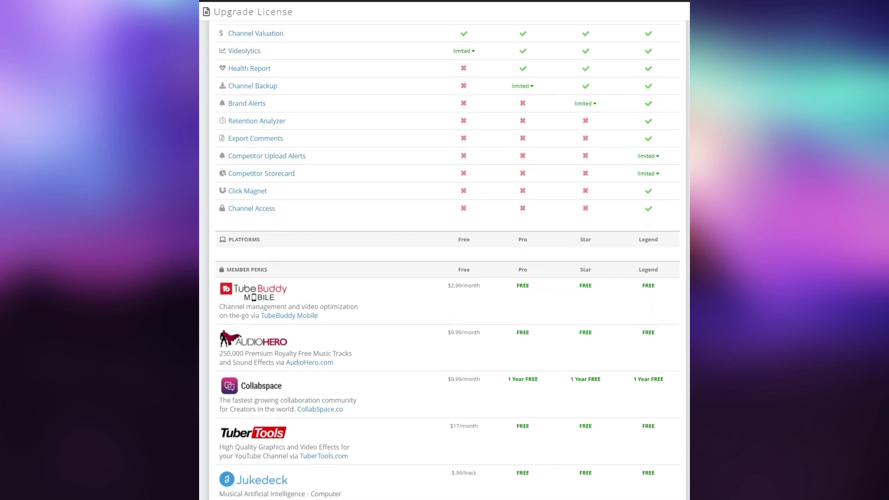
scroll(448, 259, "up", 20)
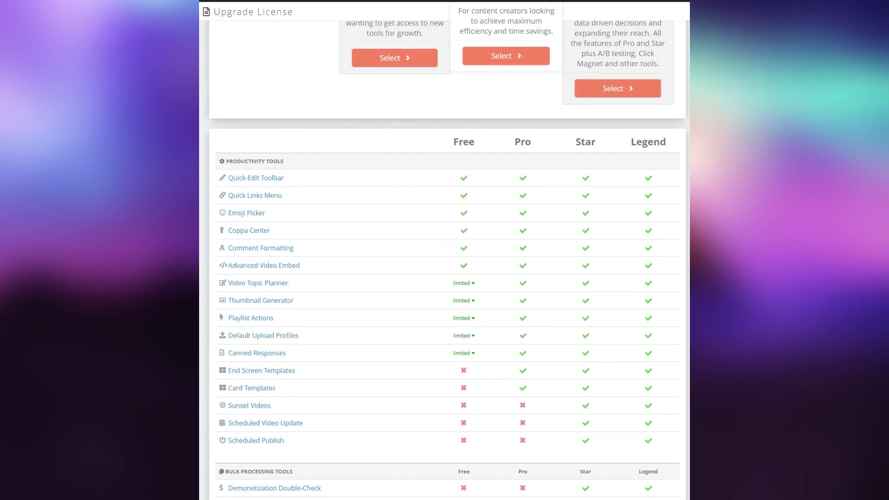
scroll(448, 260, "up", 2)
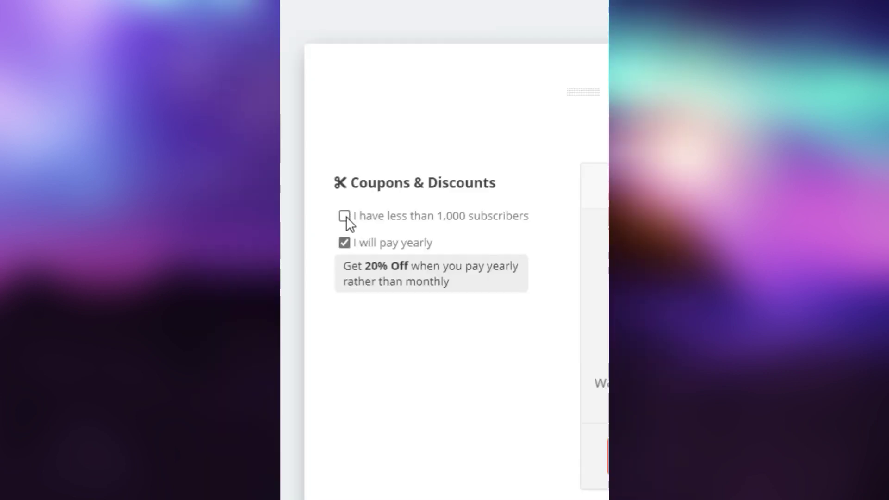
Step: Enable the discount for channels with less than 1,000 subscribers and review the license feature comparison from productivity tools through member perks
left_click(229, 126)
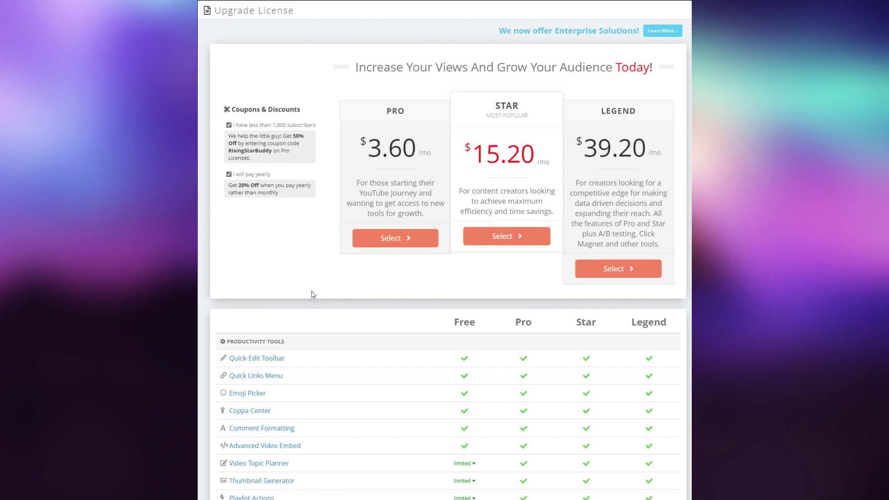
scroll(301, 308, "down", 1)
scroll(301, 311, "down", 5)
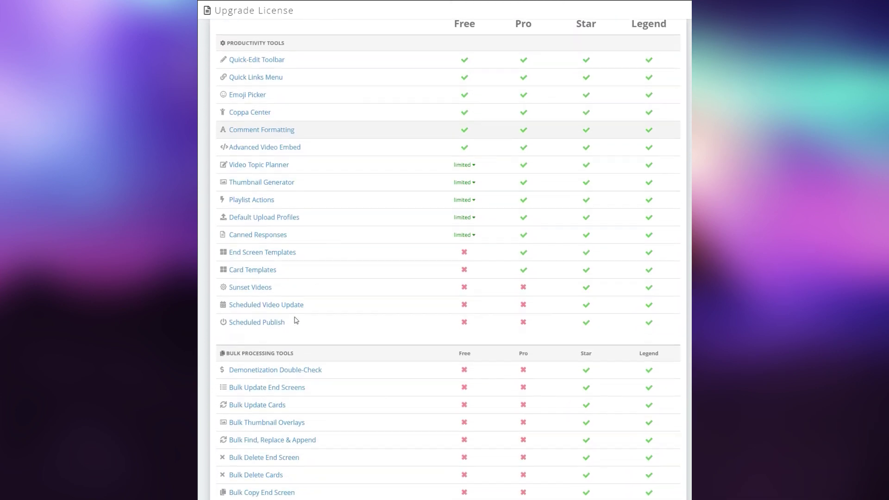
scroll(298, 323, "up", 2)
scroll(299, 324, "down", 2)
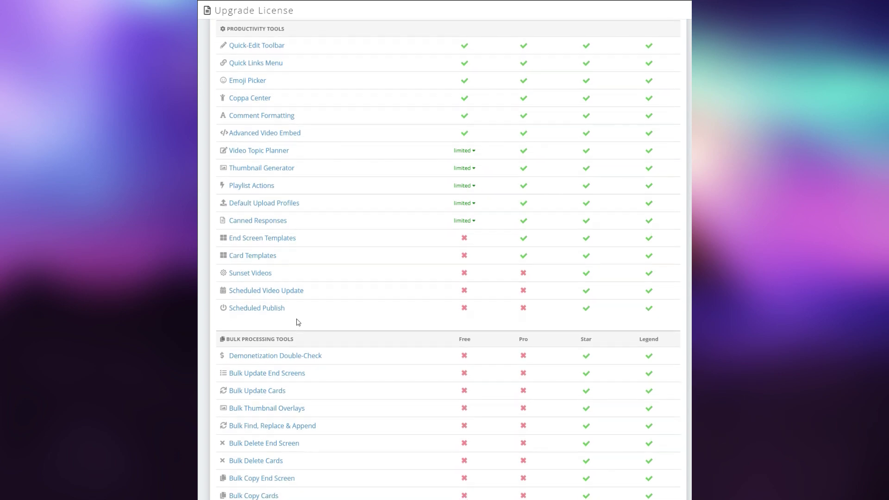
scroll(303, 325, "up", 2)
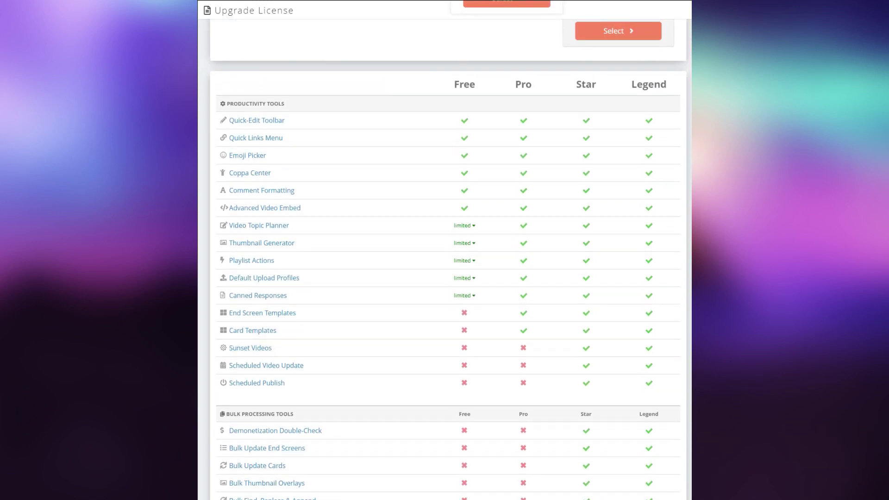
scroll(448, 259, "down", 3)
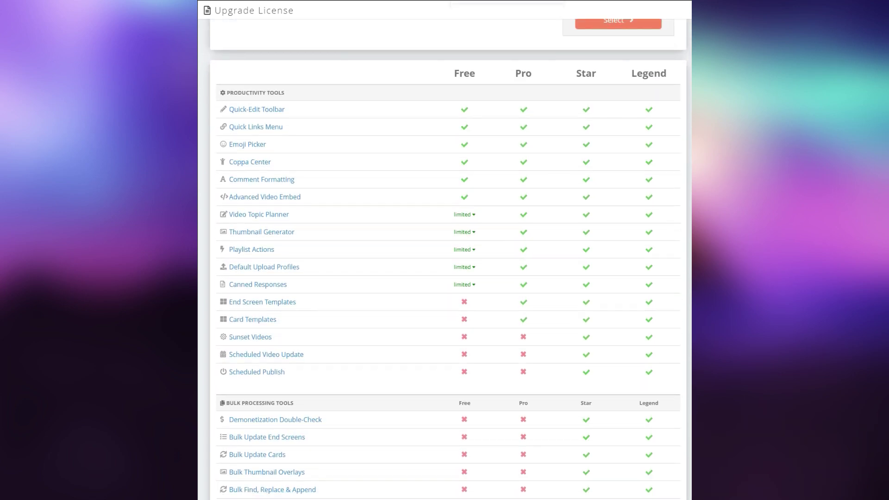
scroll(448, 259, "down", 10)
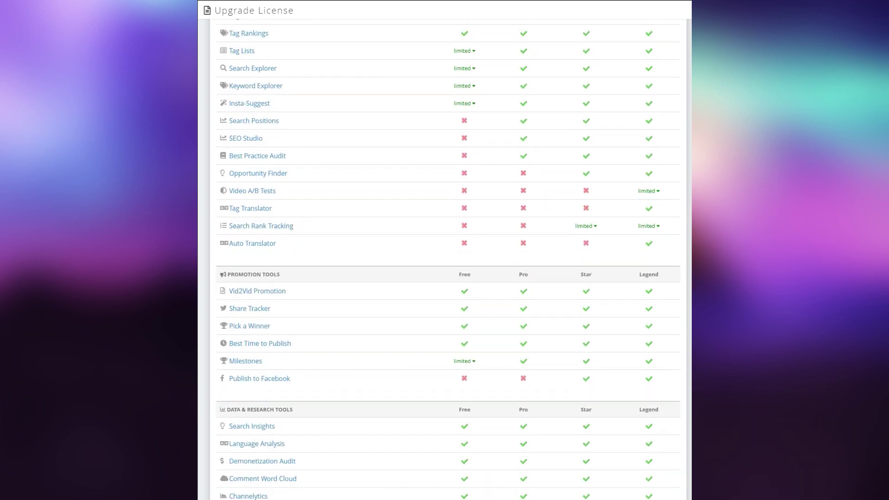
scroll(448, 260, "down", 10)
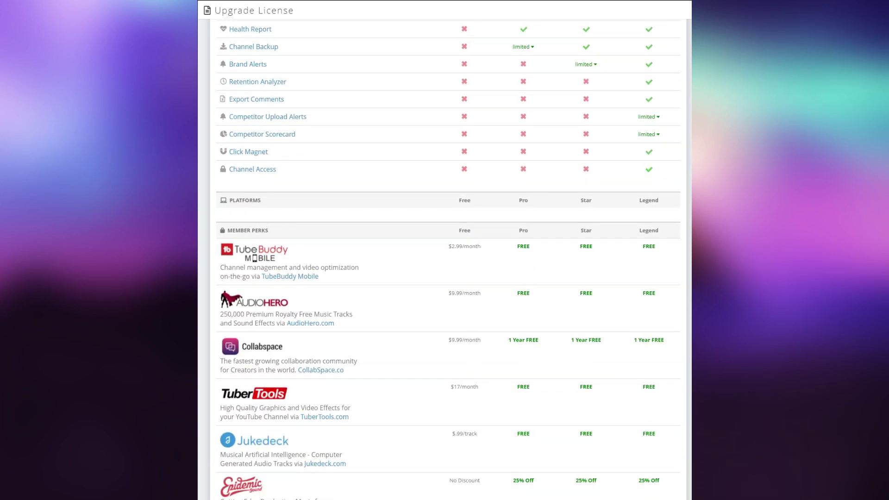